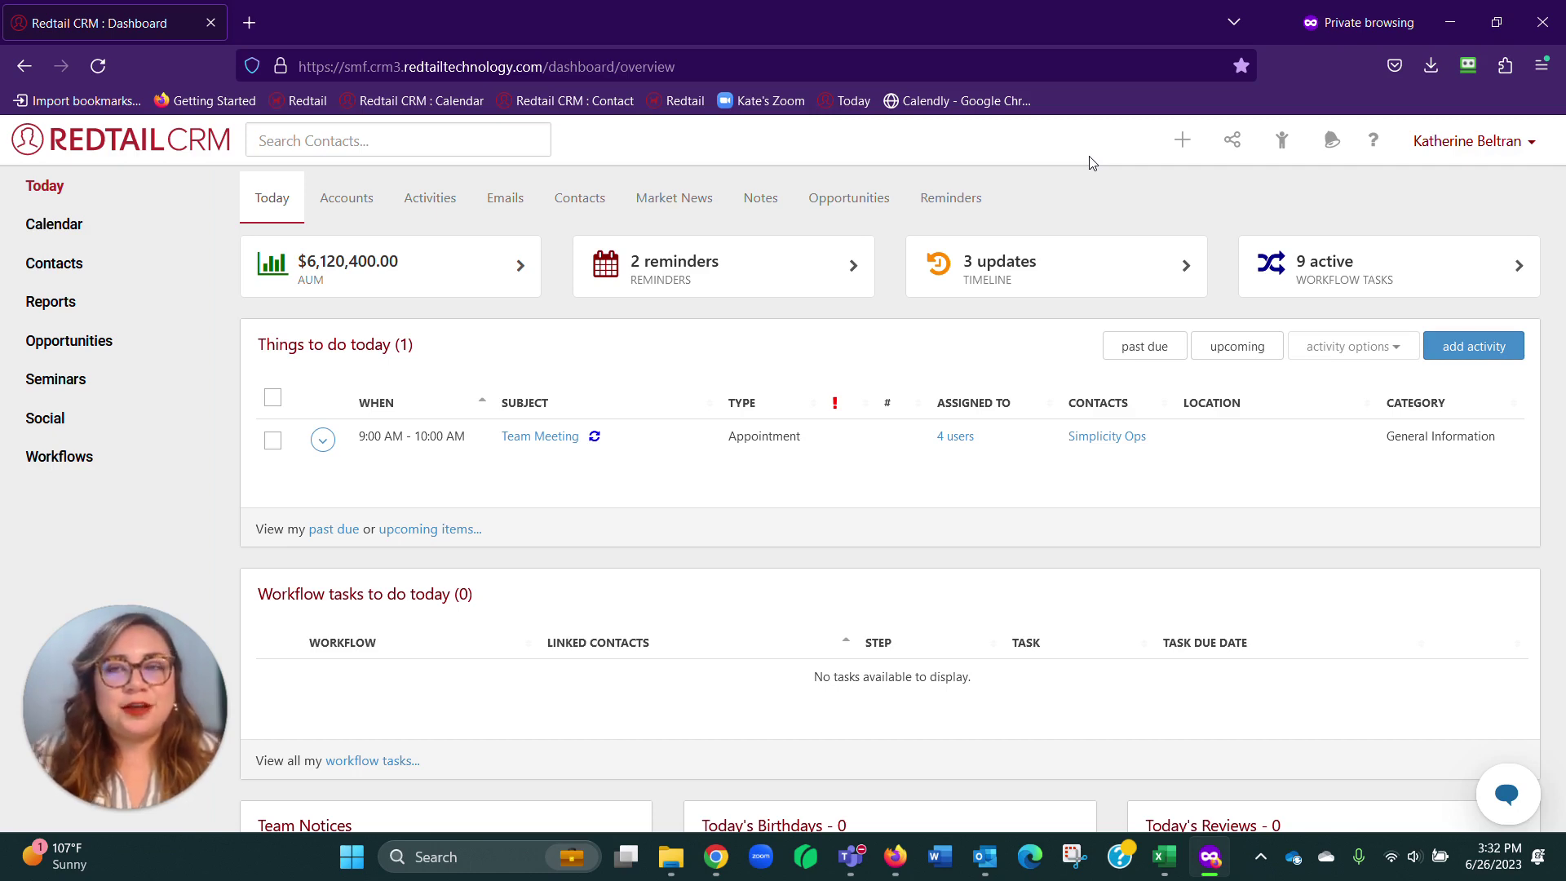
Open Joyce Byers's contact record from the Recent contacts list.
{"action": "left_click", "coordinate": [1280, 141]}
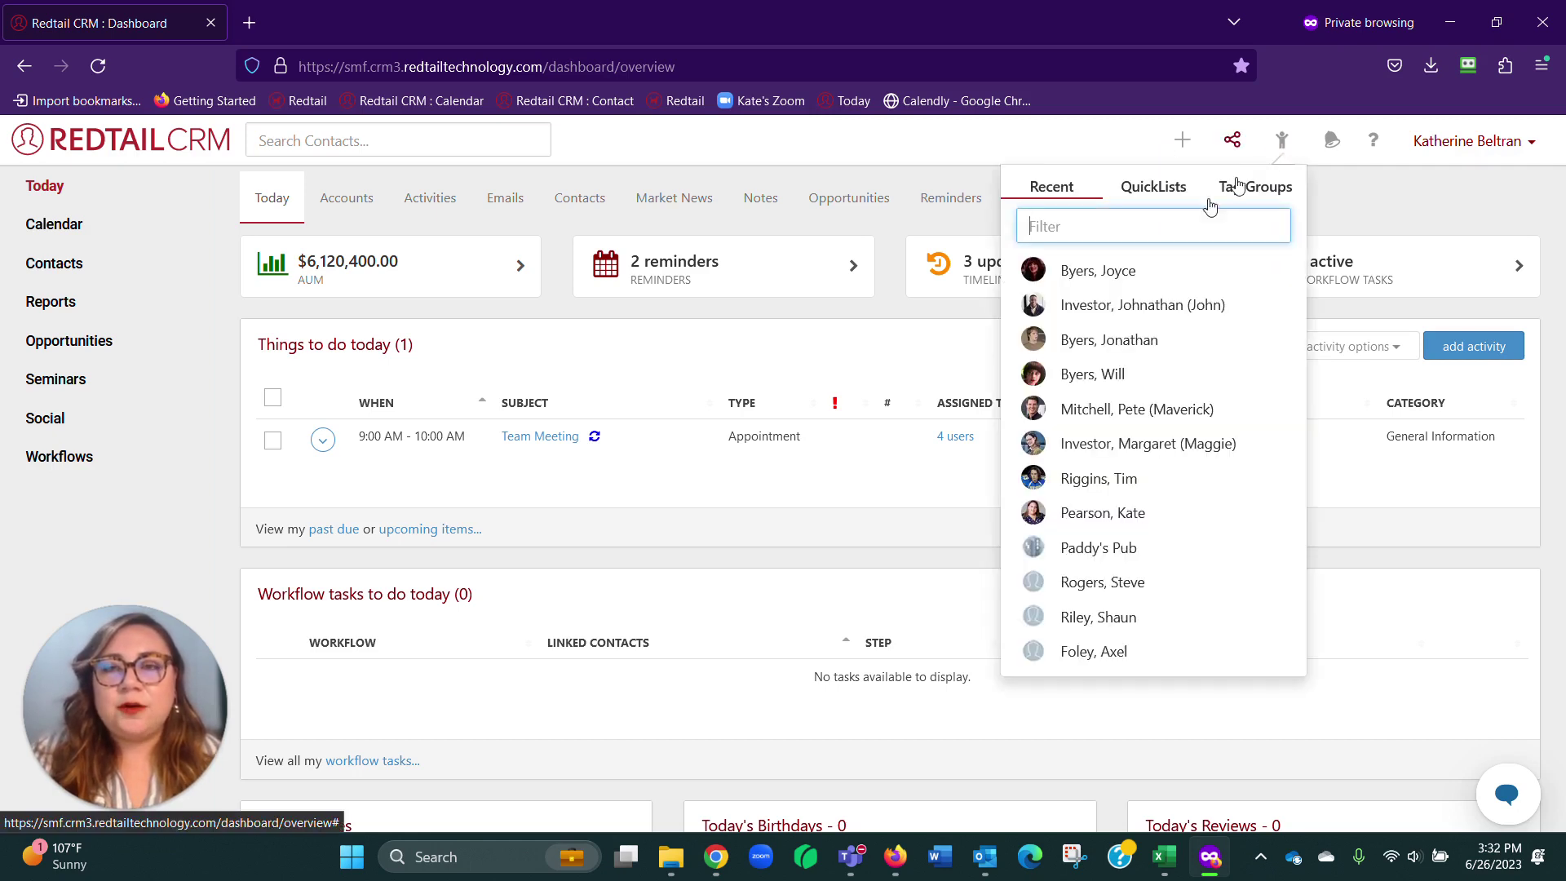
{"action": "left_click", "coordinate": [1105, 275]}
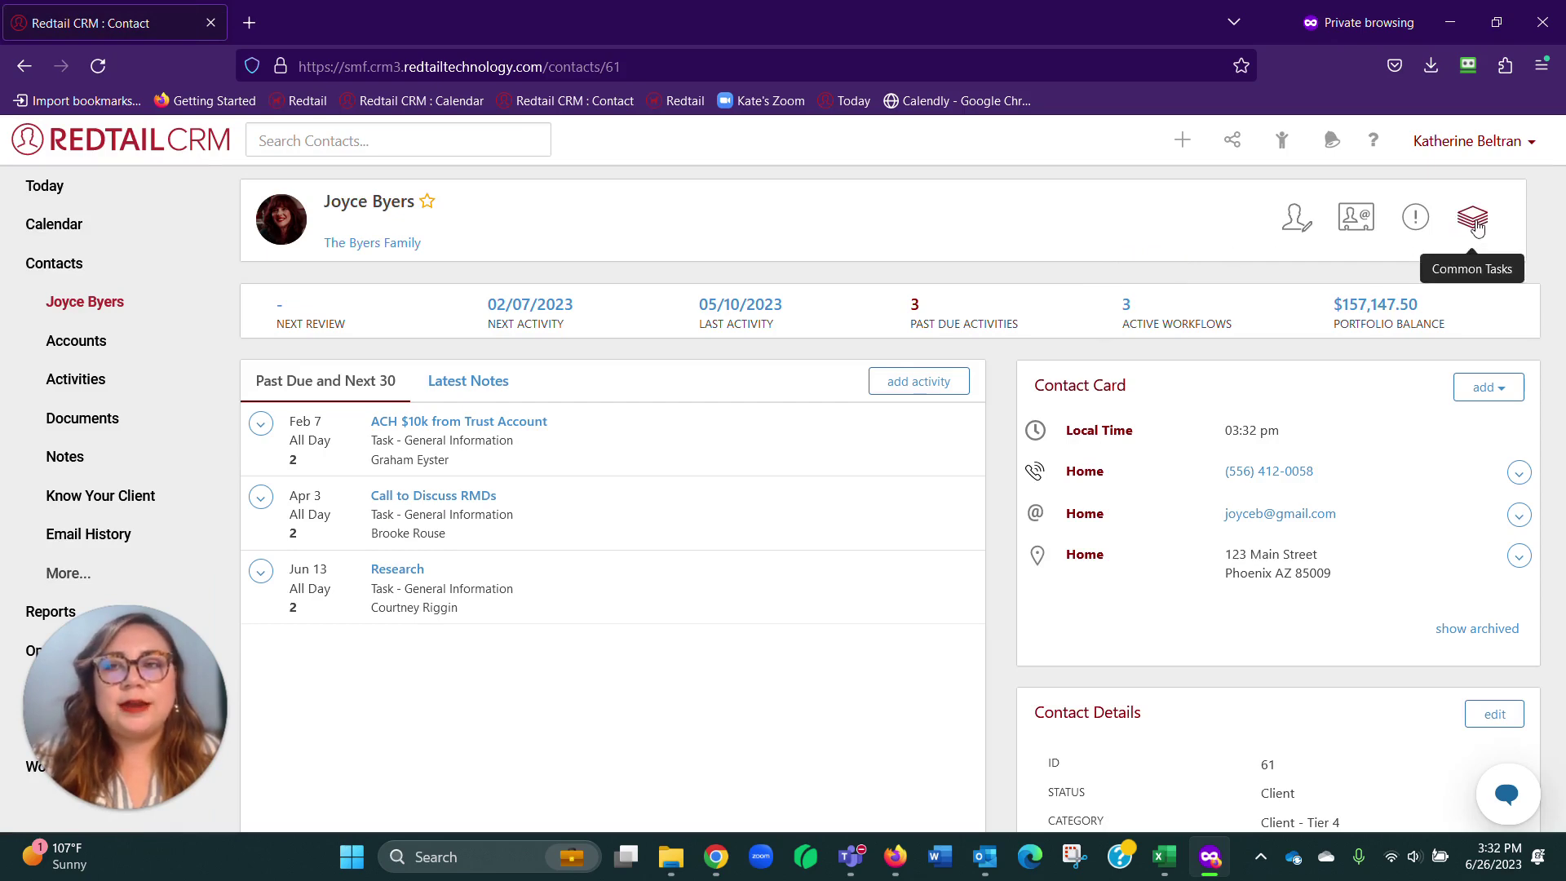
Generate the Personal Profile Form PDF from Joyce Byers's Common Tasks.
{"action": "left_click", "coordinate": [1473, 220]}
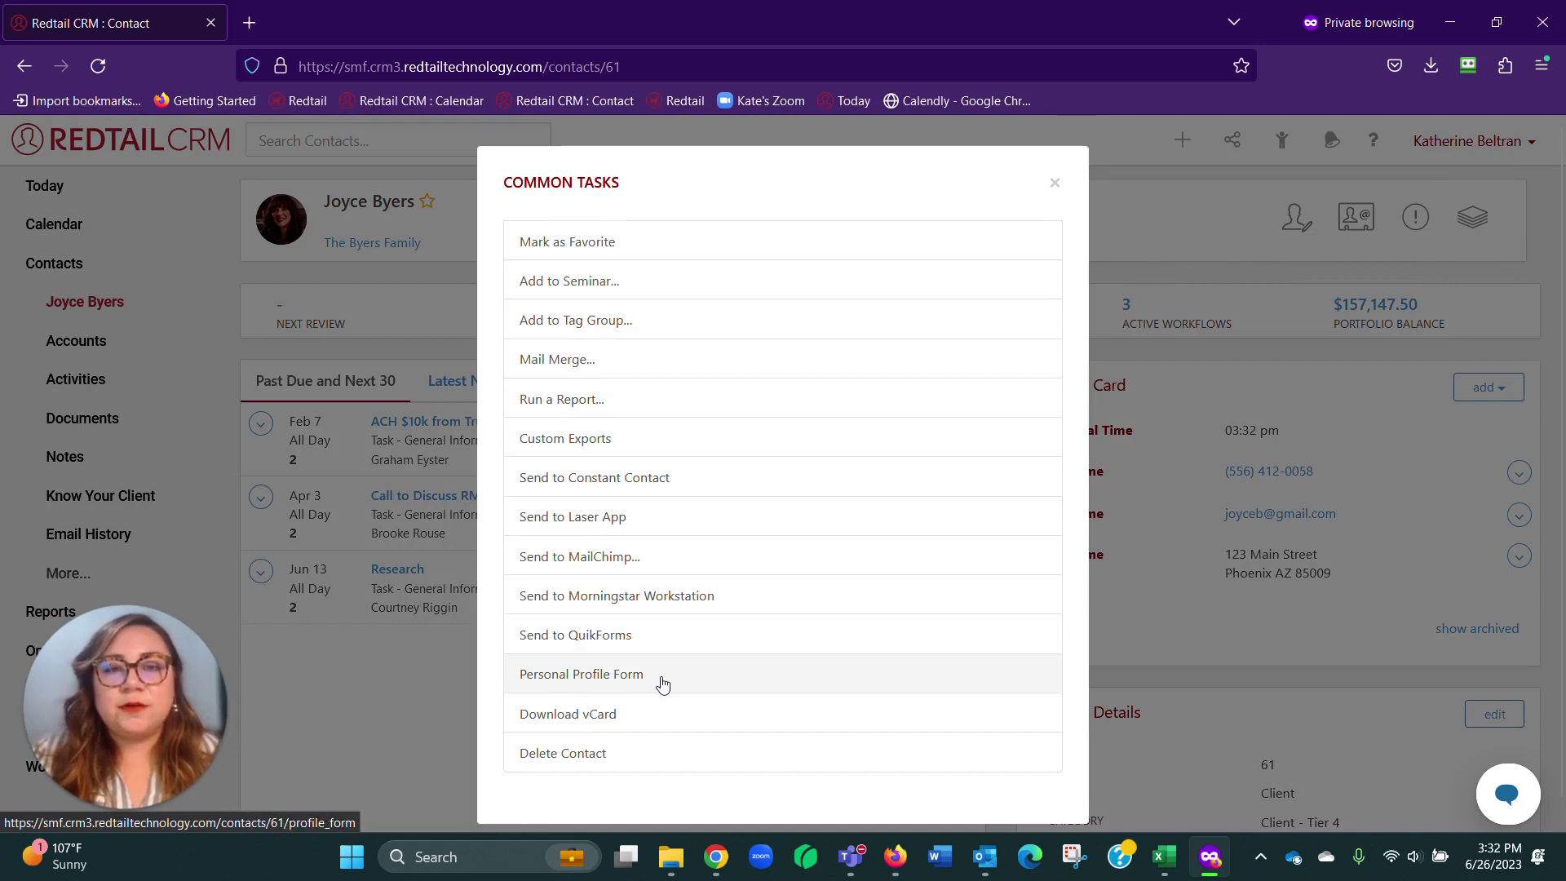
{"action": "left_click", "coordinate": [638, 682]}
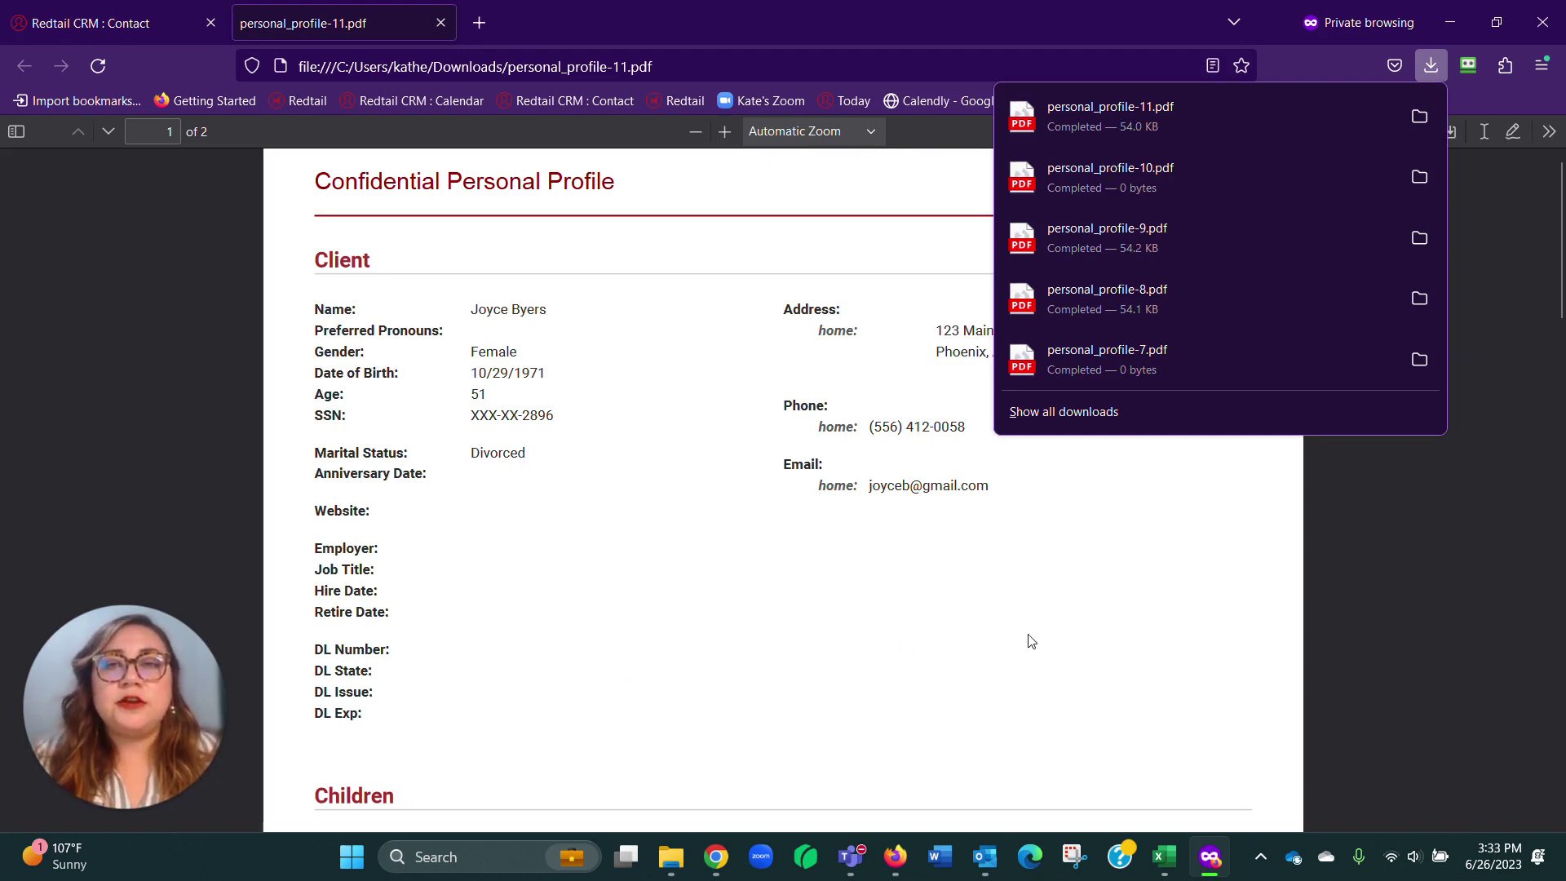
{"action": "left_click", "coordinate": [1414, 561]}
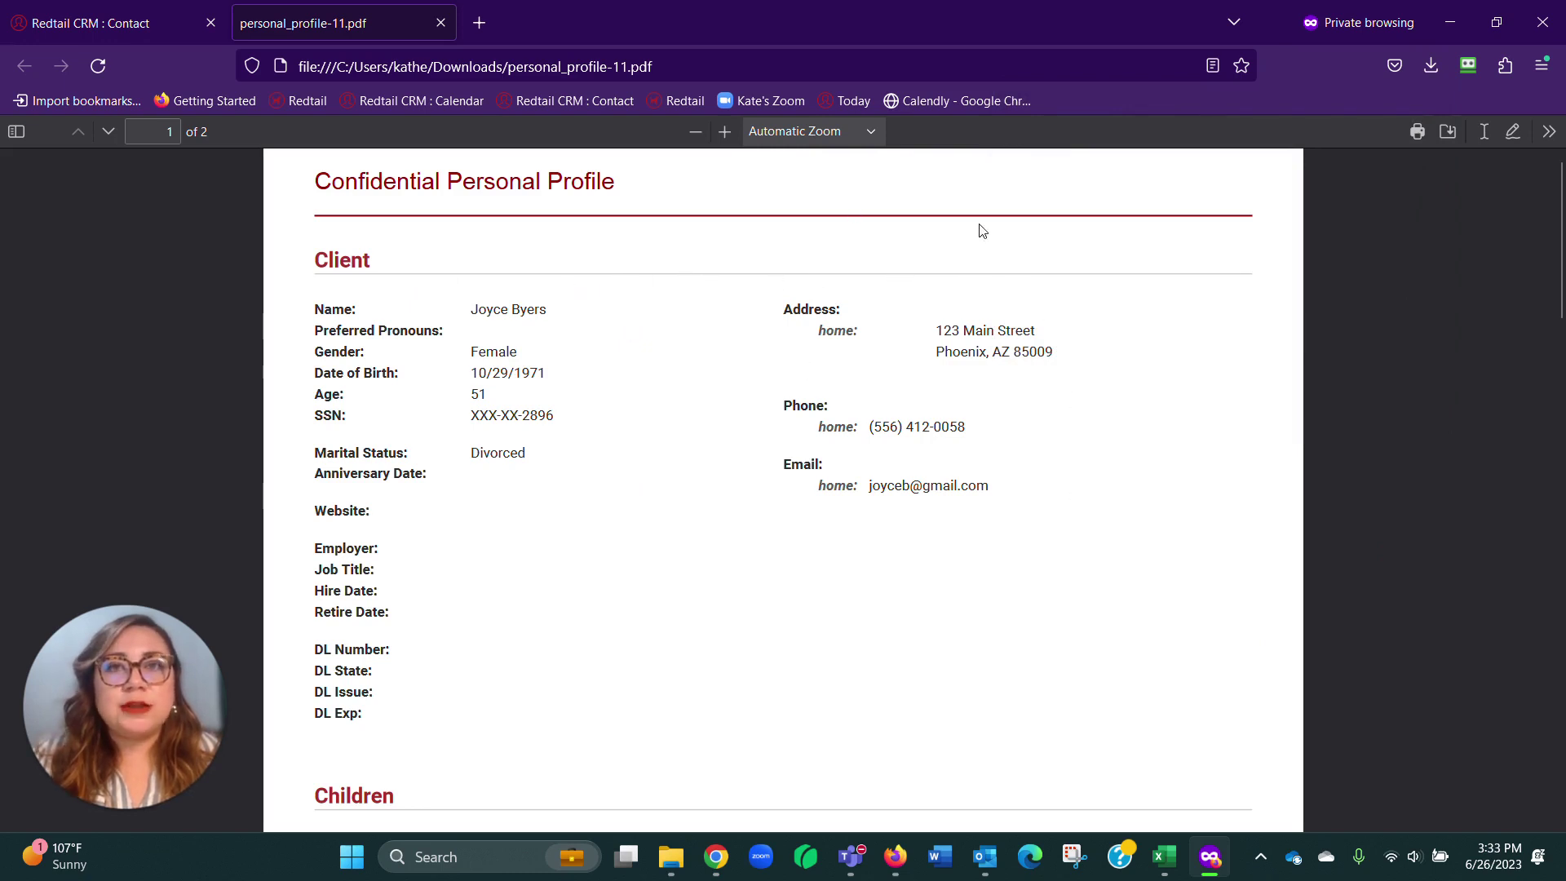
{"action": "scroll", "coordinate": [1063, 524], "scroll_direction": "down", "scroll_amount": 3}
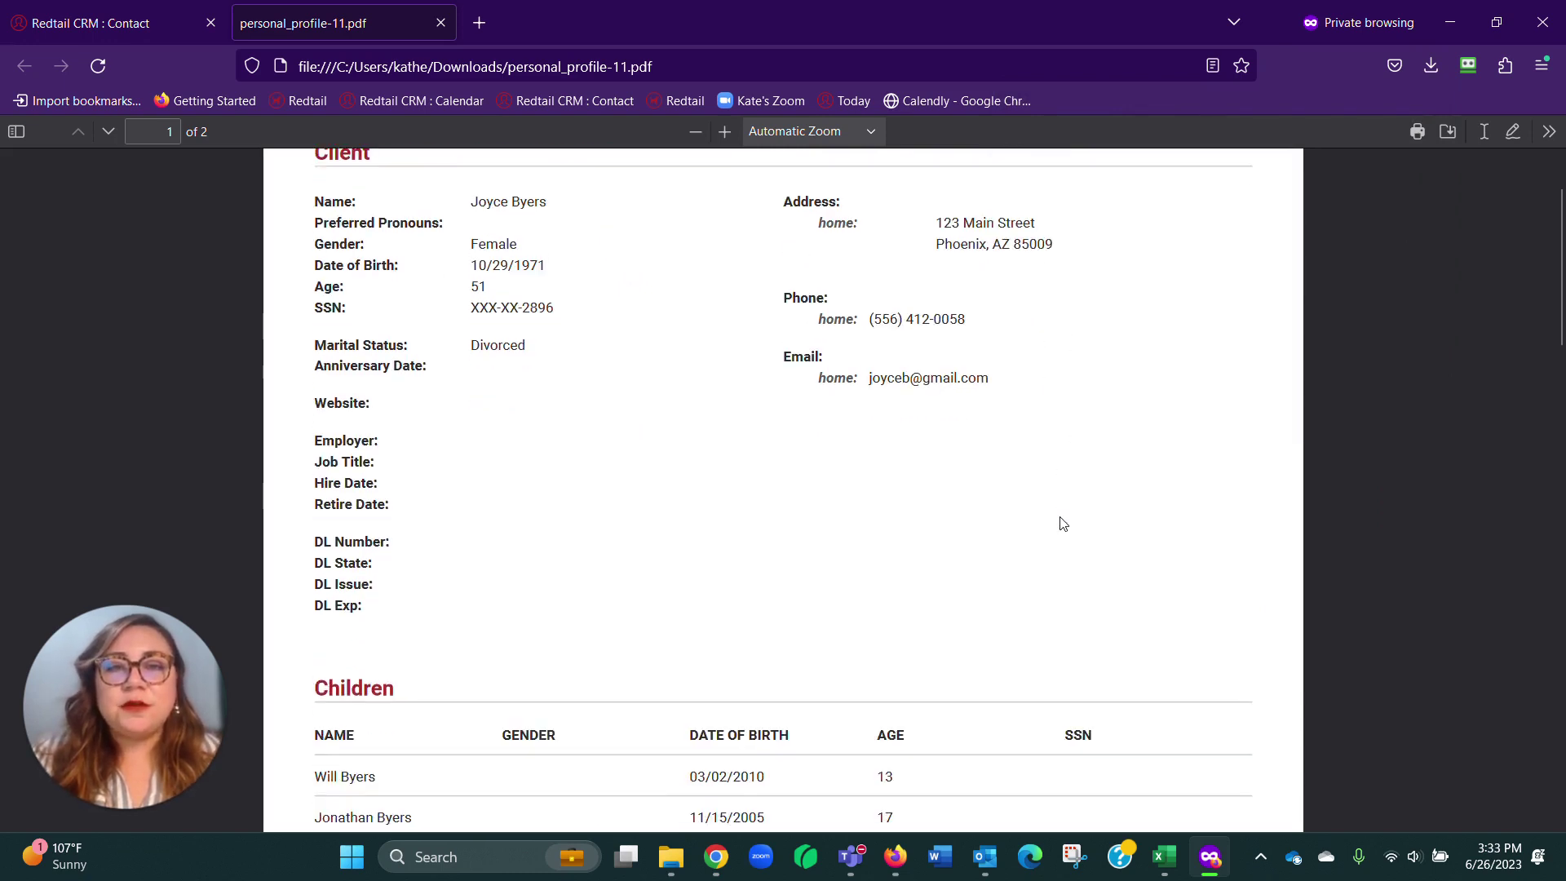
{"action": "scroll", "coordinate": [1063, 525], "scroll_direction": "down", "scroll_amount": 1}
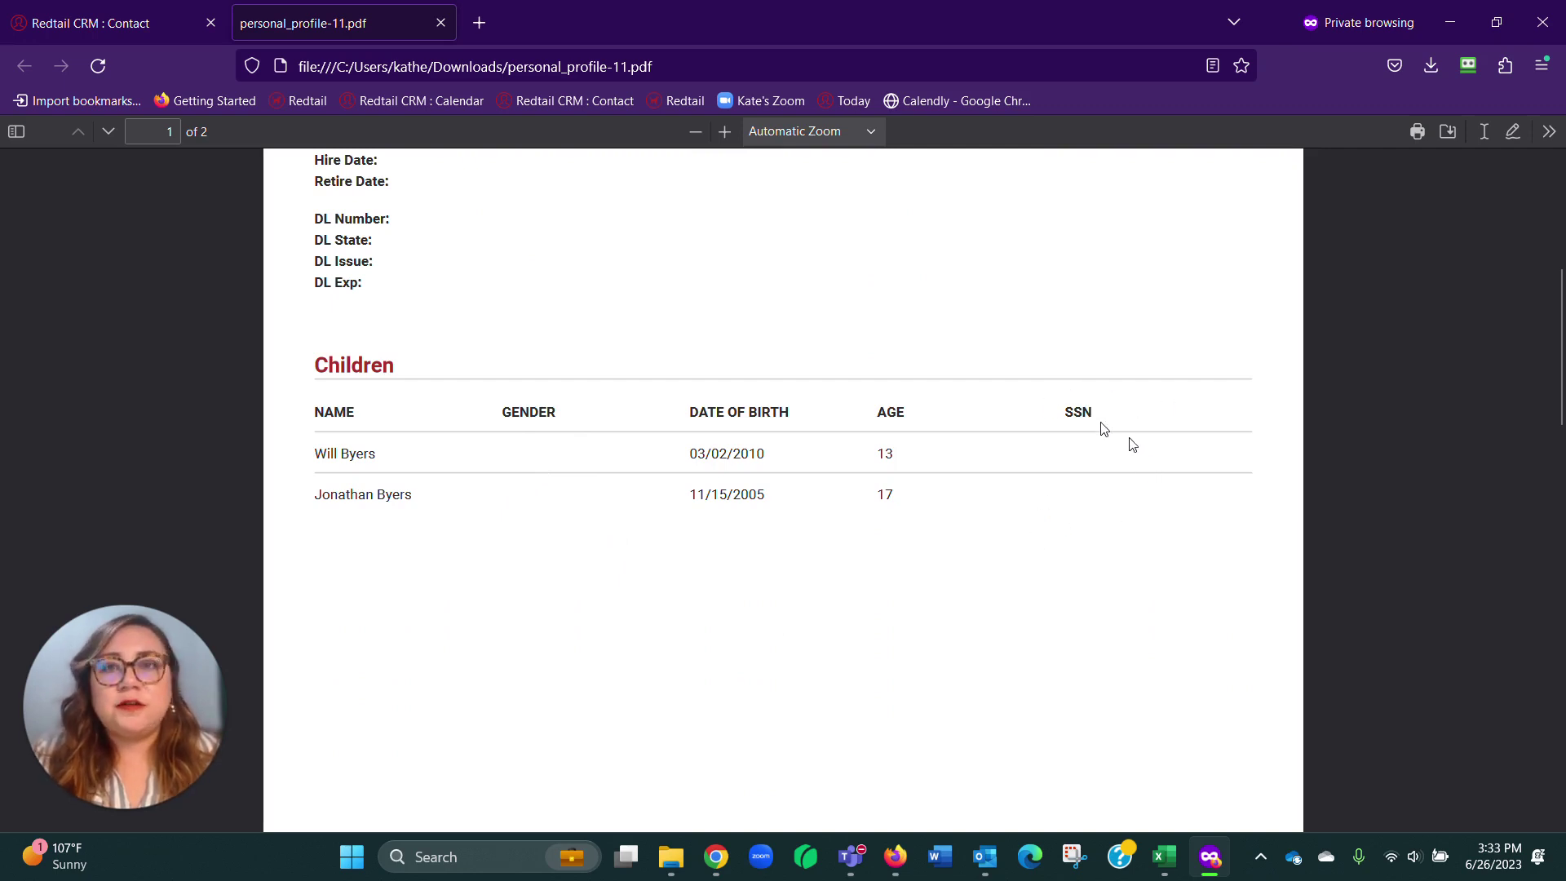
{"action": "scroll", "coordinate": [1103, 503], "scroll_direction": "down", "scroll_amount": 2}
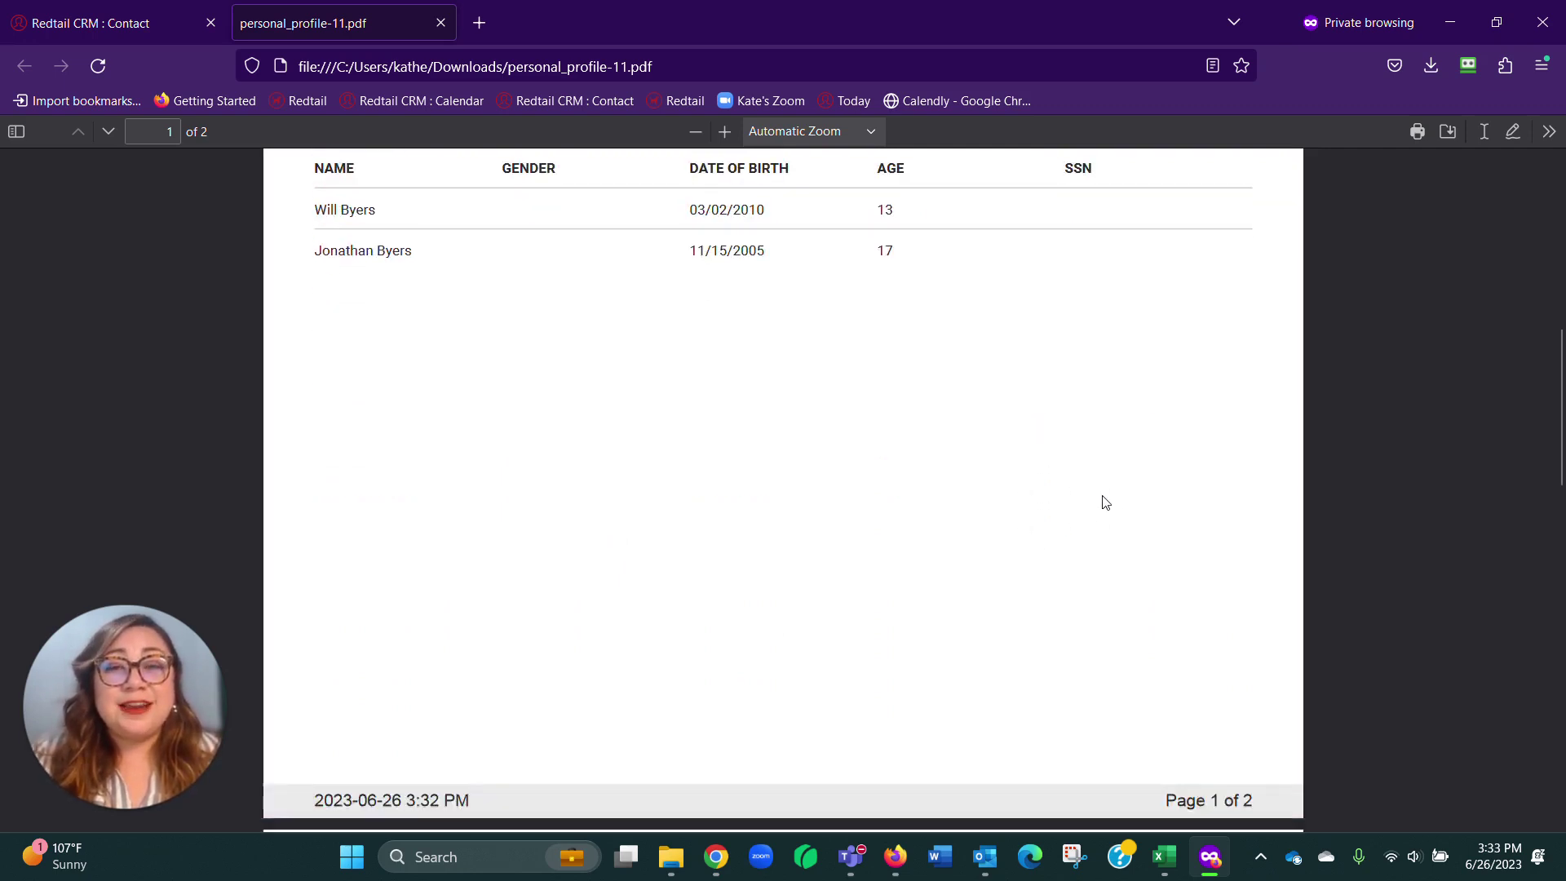
{"action": "scroll", "coordinate": [1103, 502], "scroll_direction": "down", "scroll_amount": 2}
{"action": "scroll", "coordinate": [1102, 502], "scroll_direction": "down", "scroll_amount": 1}
{"action": "scroll", "coordinate": [1103, 501], "scroll_direction": "down", "scroll_amount": 2}
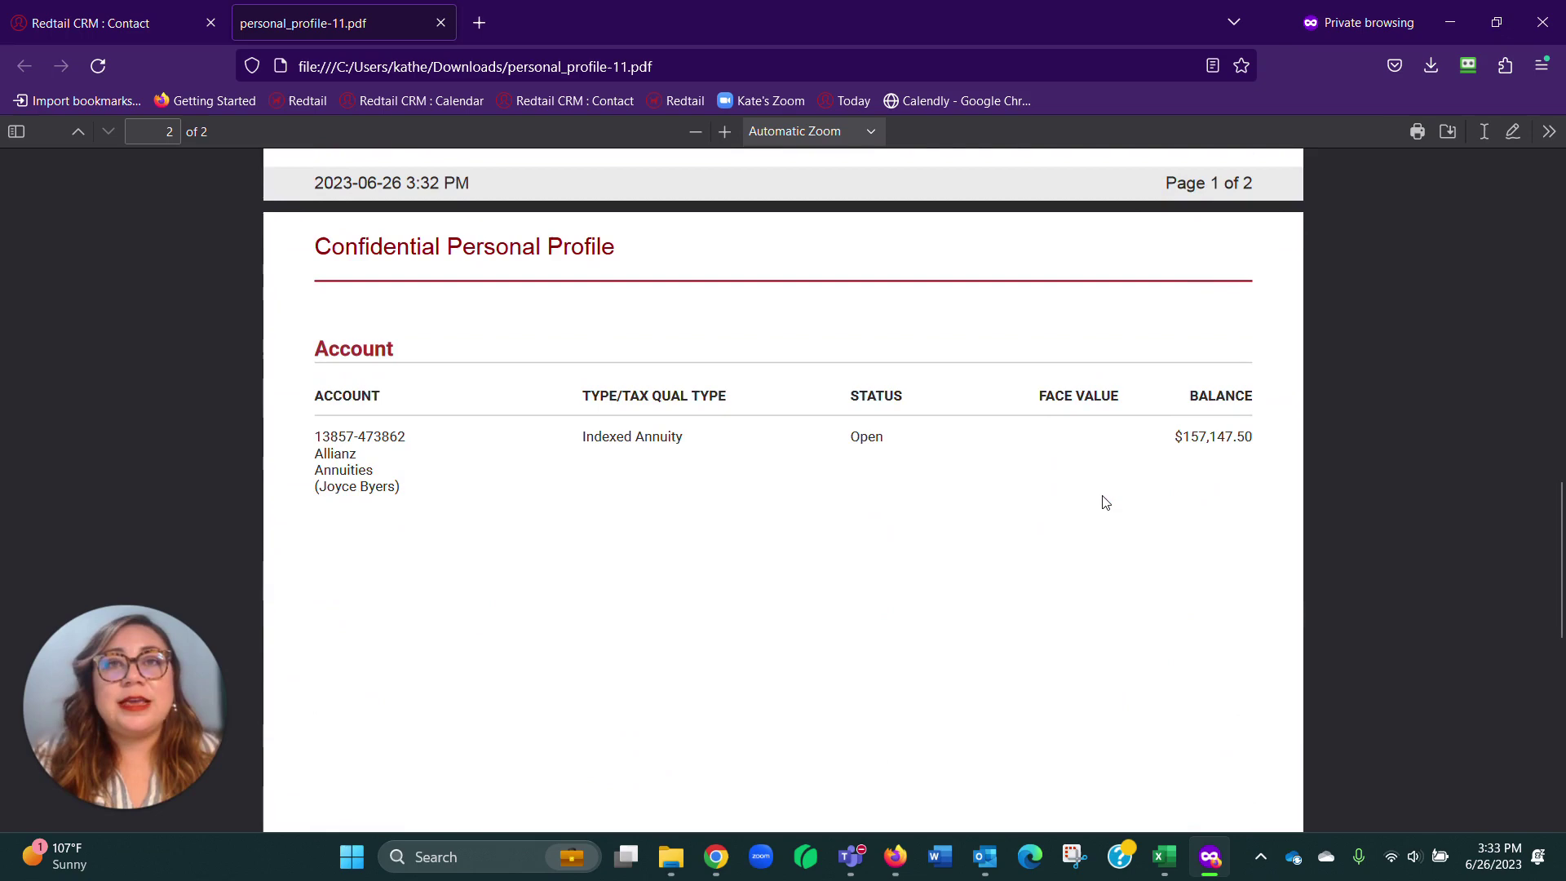
{"action": "scroll", "coordinate": [1103, 502], "scroll_direction": "up", "scroll_amount": 1}
{"action": "scroll", "coordinate": [1102, 502], "scroll_direction": "up", "scroll_amount": 4}
{"action": "scroll", "coordinate": [1103, 502], "scroll_direction": "up", "scroll_amount": 4}
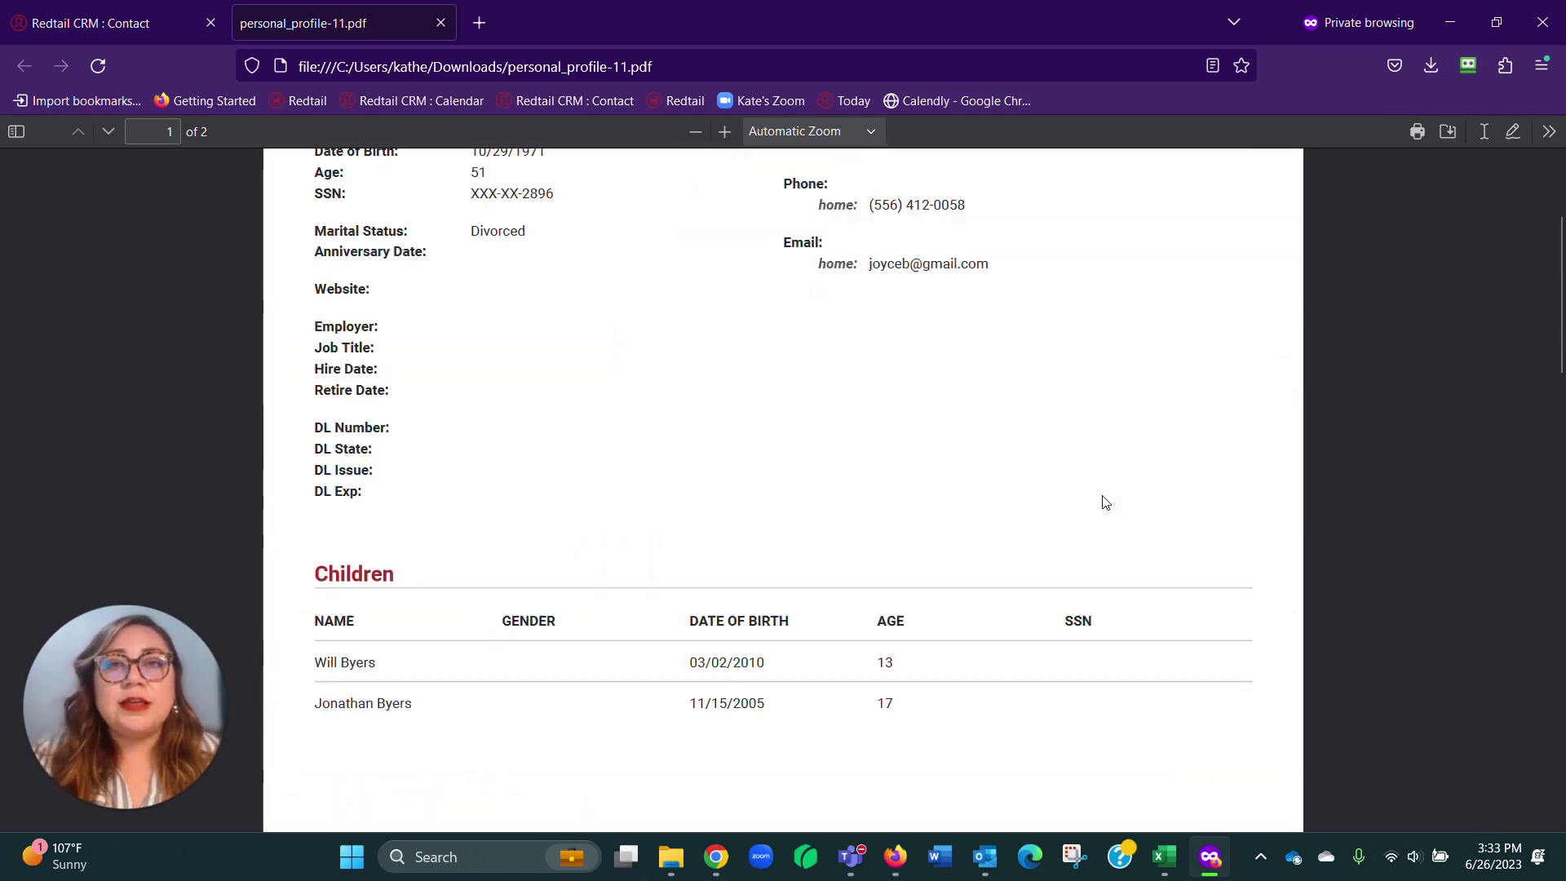
{"action": "scroll", "coordinate": [1103, 501], "scroll_direction": "up", "scroll_amount": 1}
{"action": "scroll", "coordinate": [1102, 502], "scroll_direction": "up", "scroll_amount": 1}
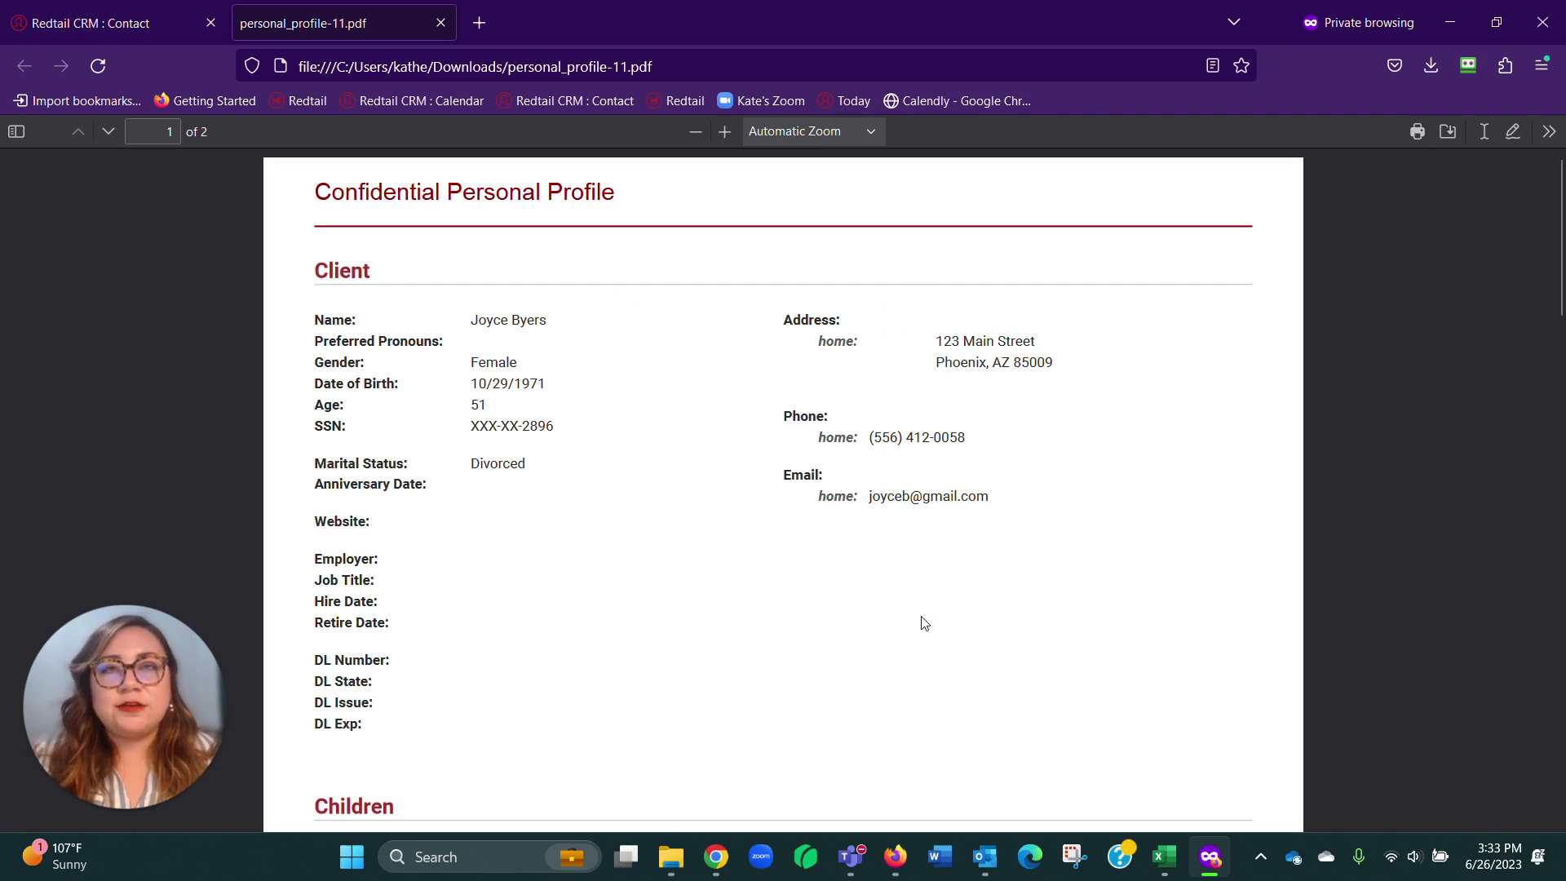
{"action": "scroll", "coordinate": [918, 623], "scroll_direction": "down", "scroll_amount": 2}
{"action": "scroll", "coordinate": [919, 623], "scroll_direction": "down", "scroll_amount": 3}
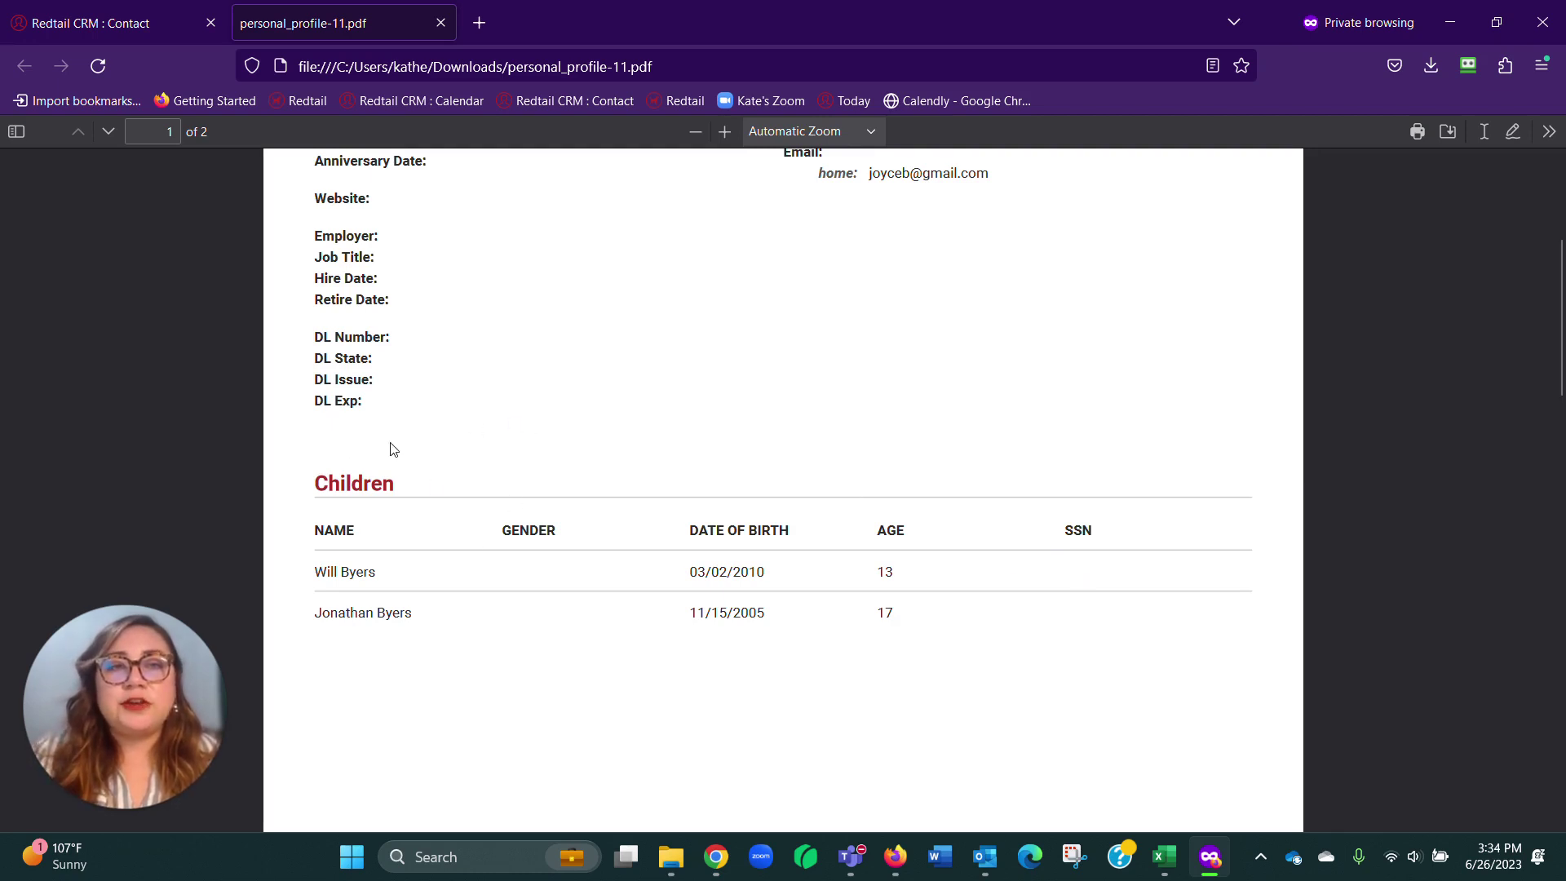
{"action": "scroll", "coordinate": [489, 459], "scroll_direction": "up", "scroll_amount": 3}
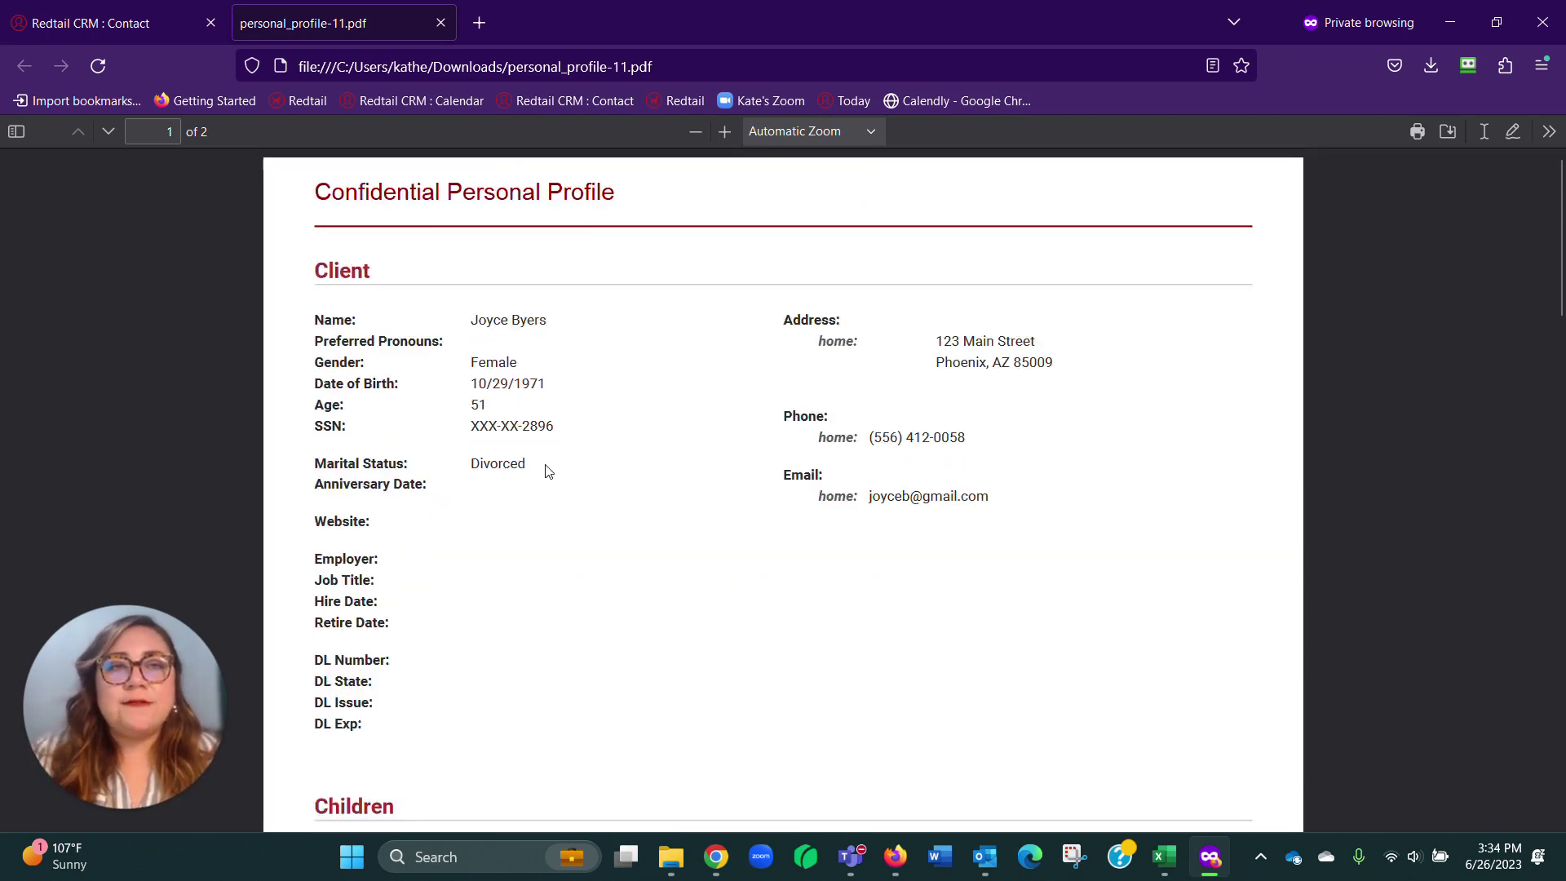
Close Joyce's PDF tab and the Common Tasks dialog.
{"action": "left_click", "coordinate": [439, 23]}
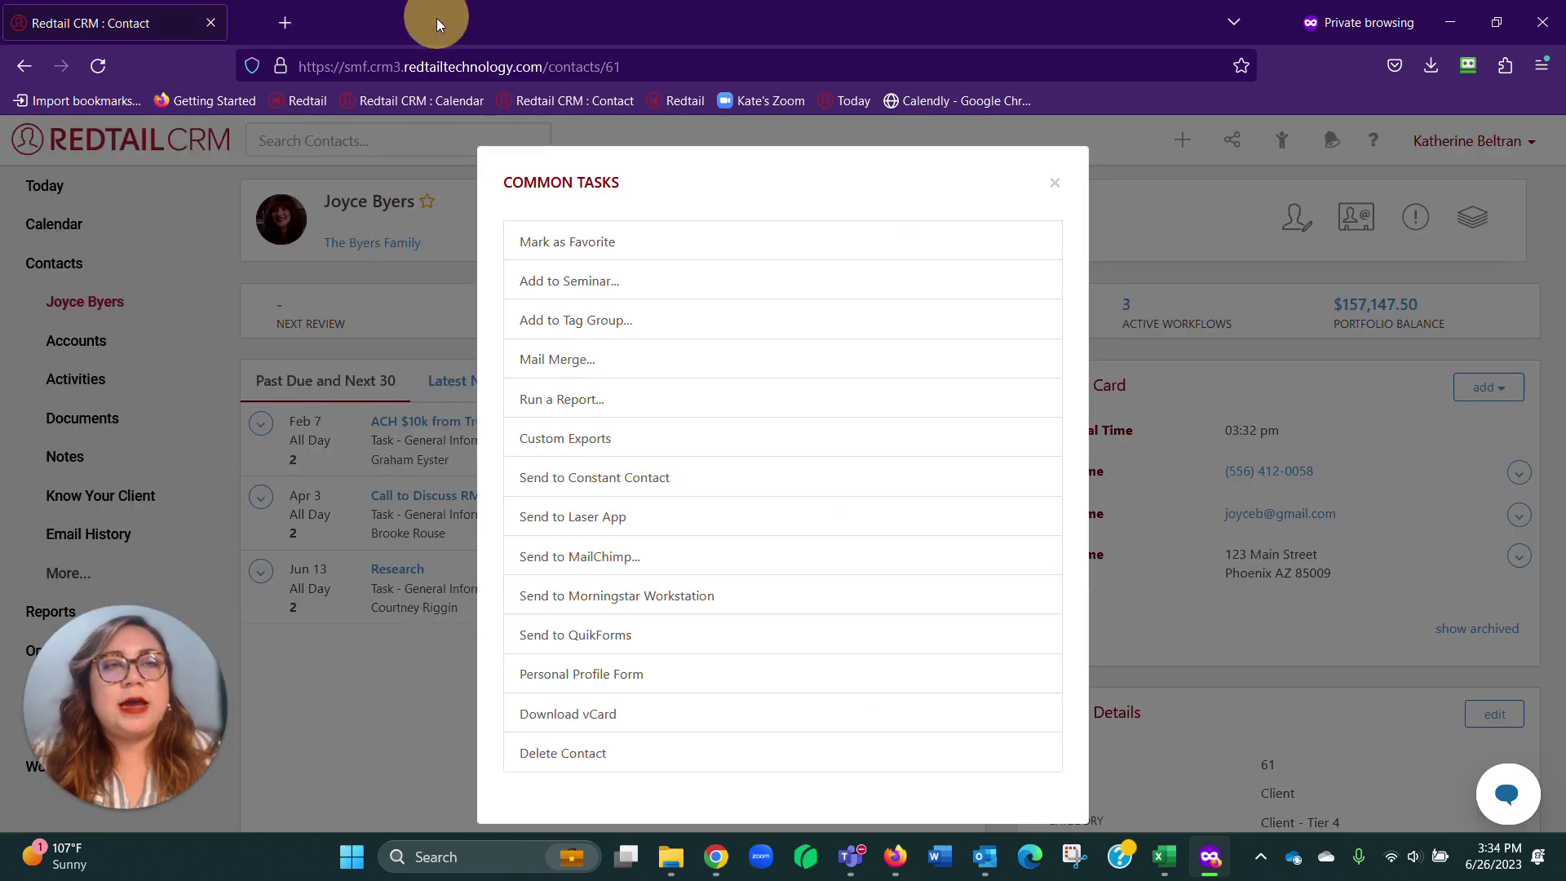
{"action": "left_click", "coordinate": [1054, 182]}
Open 'Investor, Johnathan (John)' from Recent and generate his Personal Profile Form PDF.
{"action": "left_click", "coordinate": [1283, 138]}
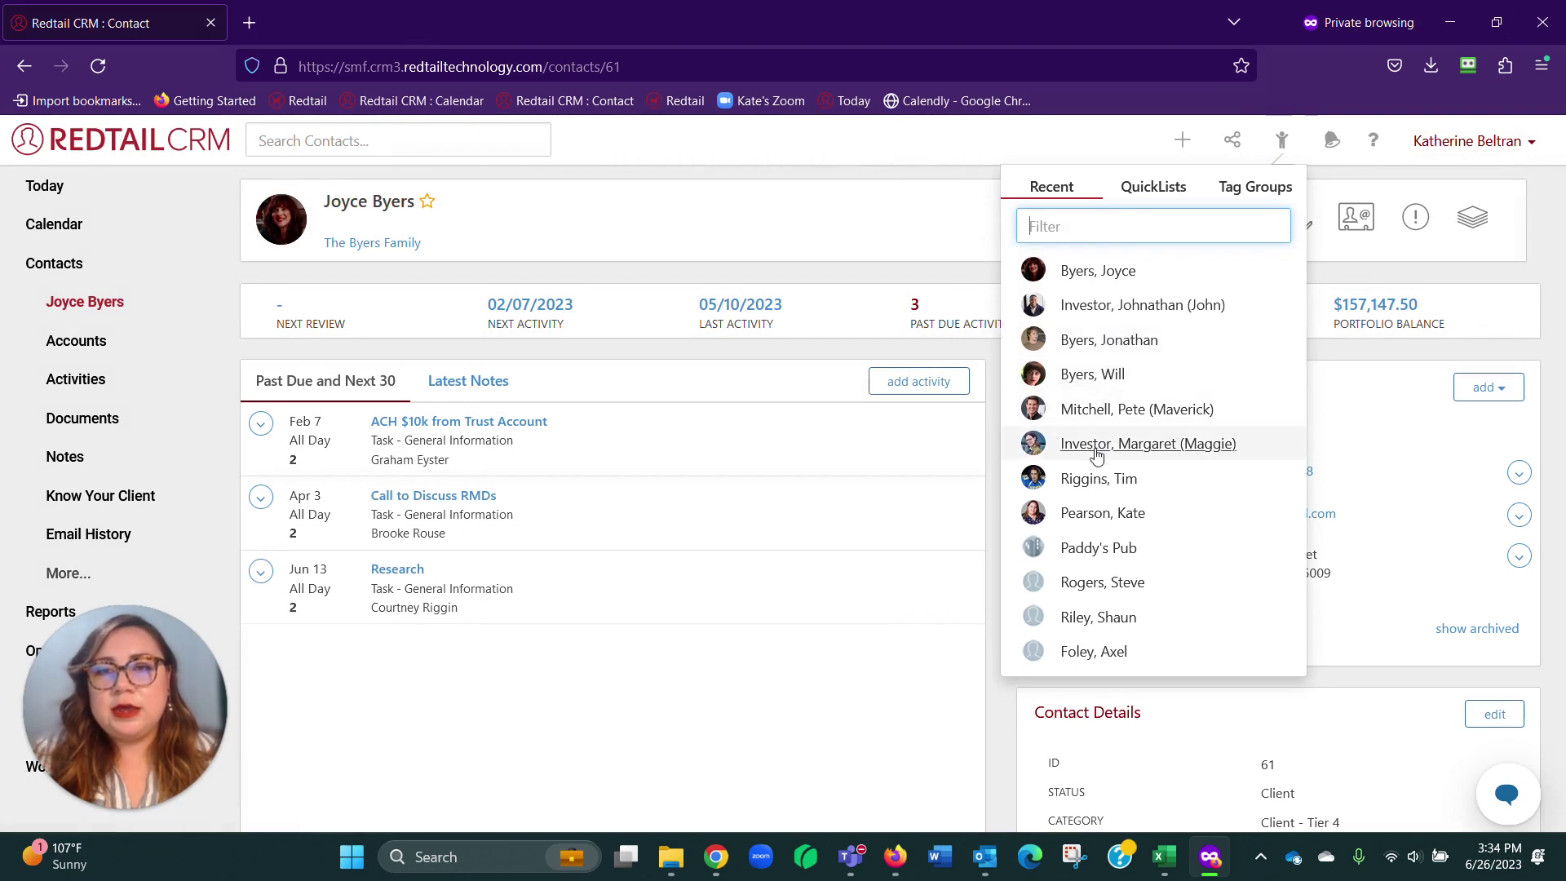
{"action": "left_click", "coordinate": [1106, 312]}
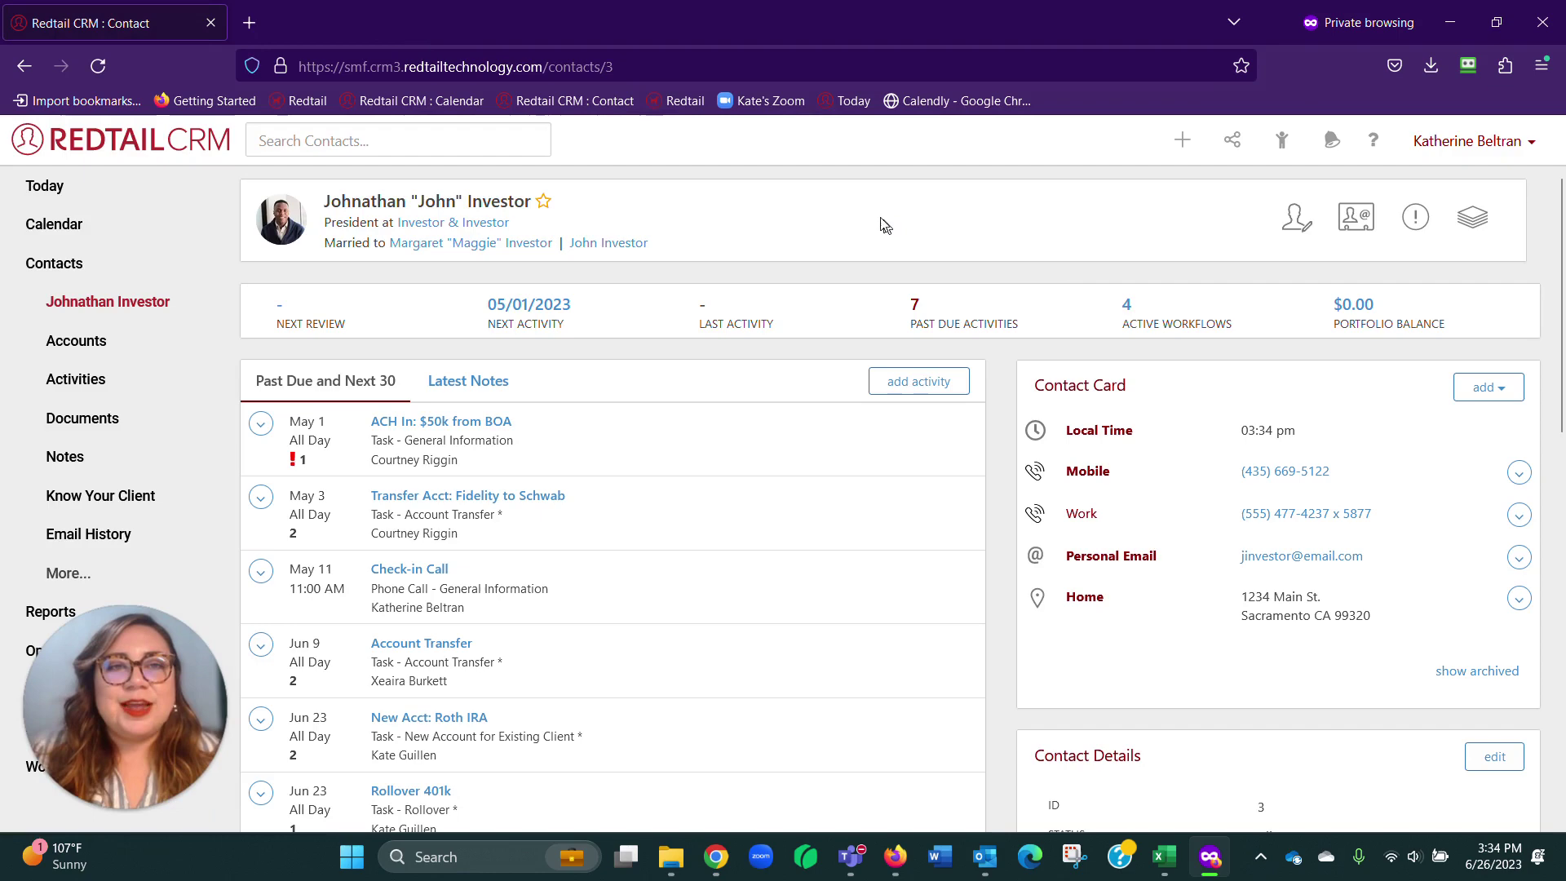
{"action": "left_click", "coordinate": [1472, 219]}
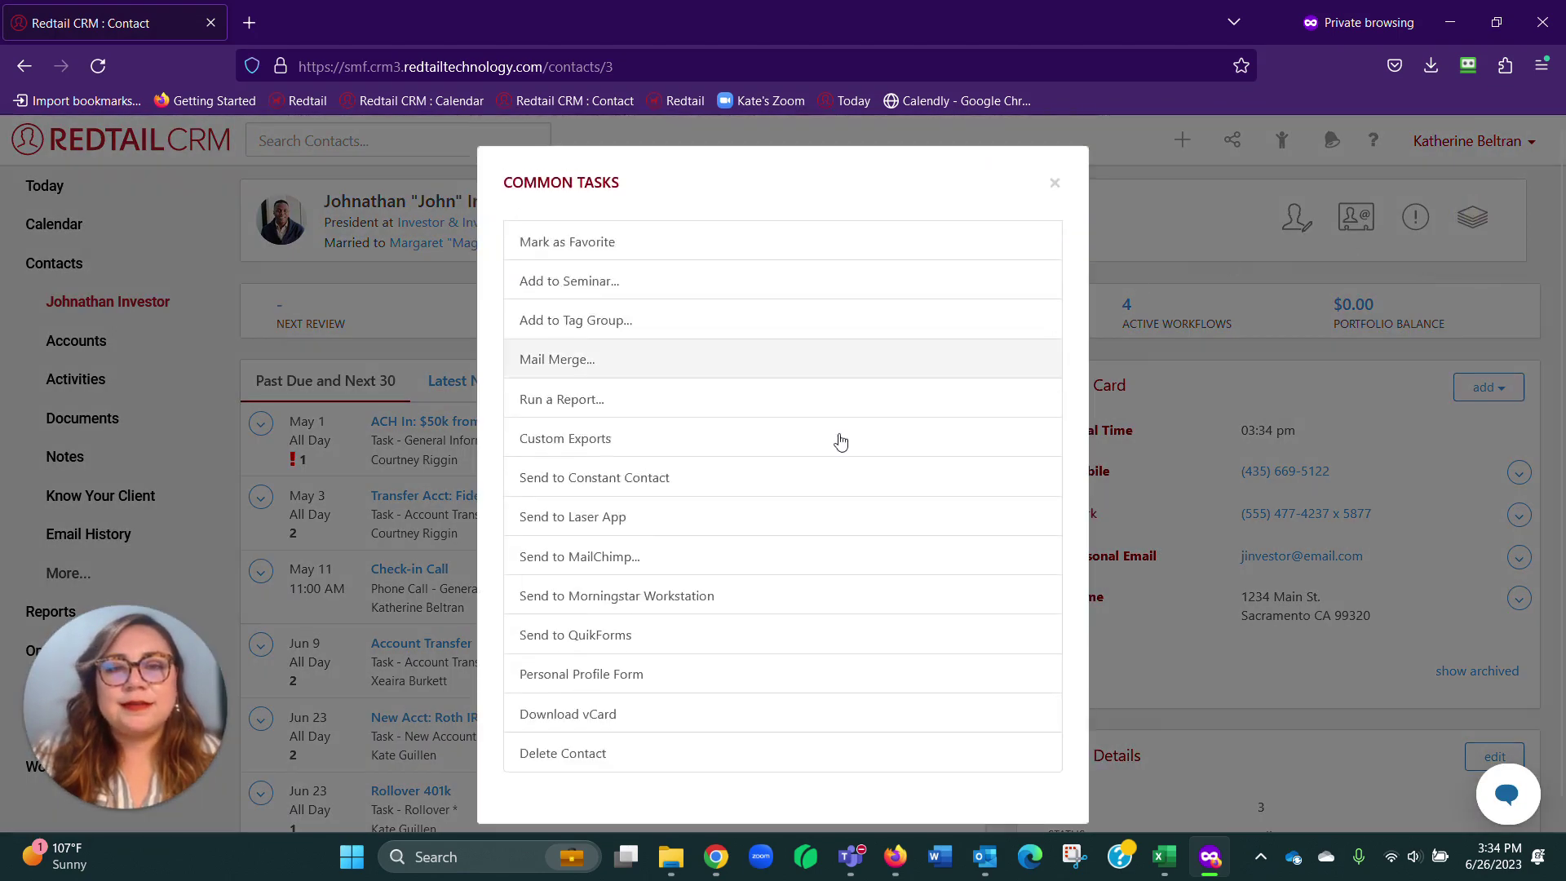
{"action": "left_click", "coordinate": [595, 677]}
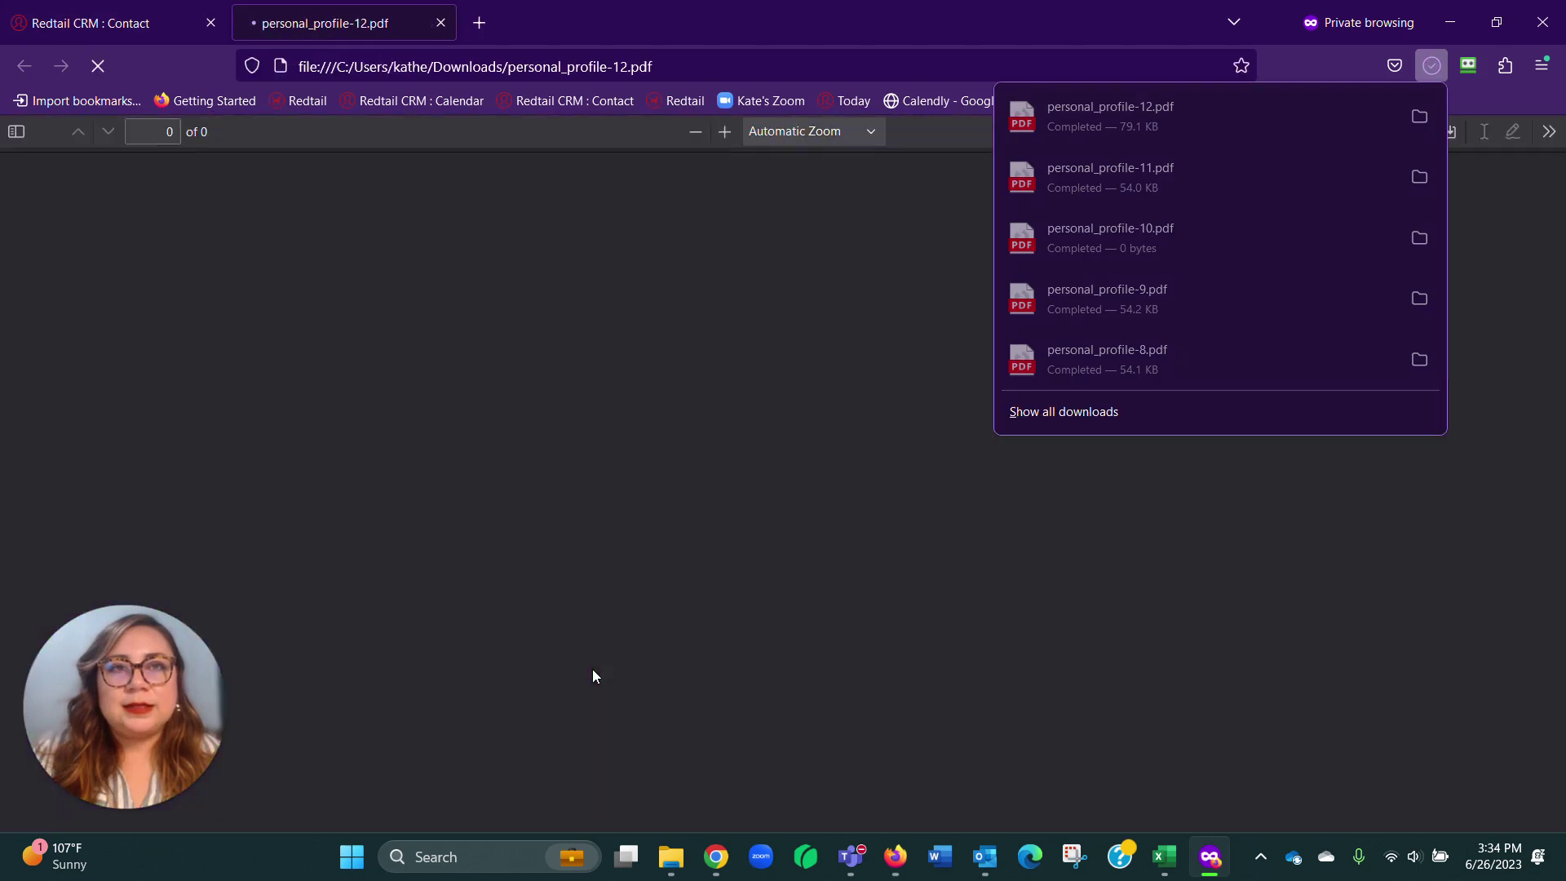
Close the downloads panel to reveal Johnathan Investor's three-page profile PDF.
{"action": "left_click", "coordinate": [933, 605]}
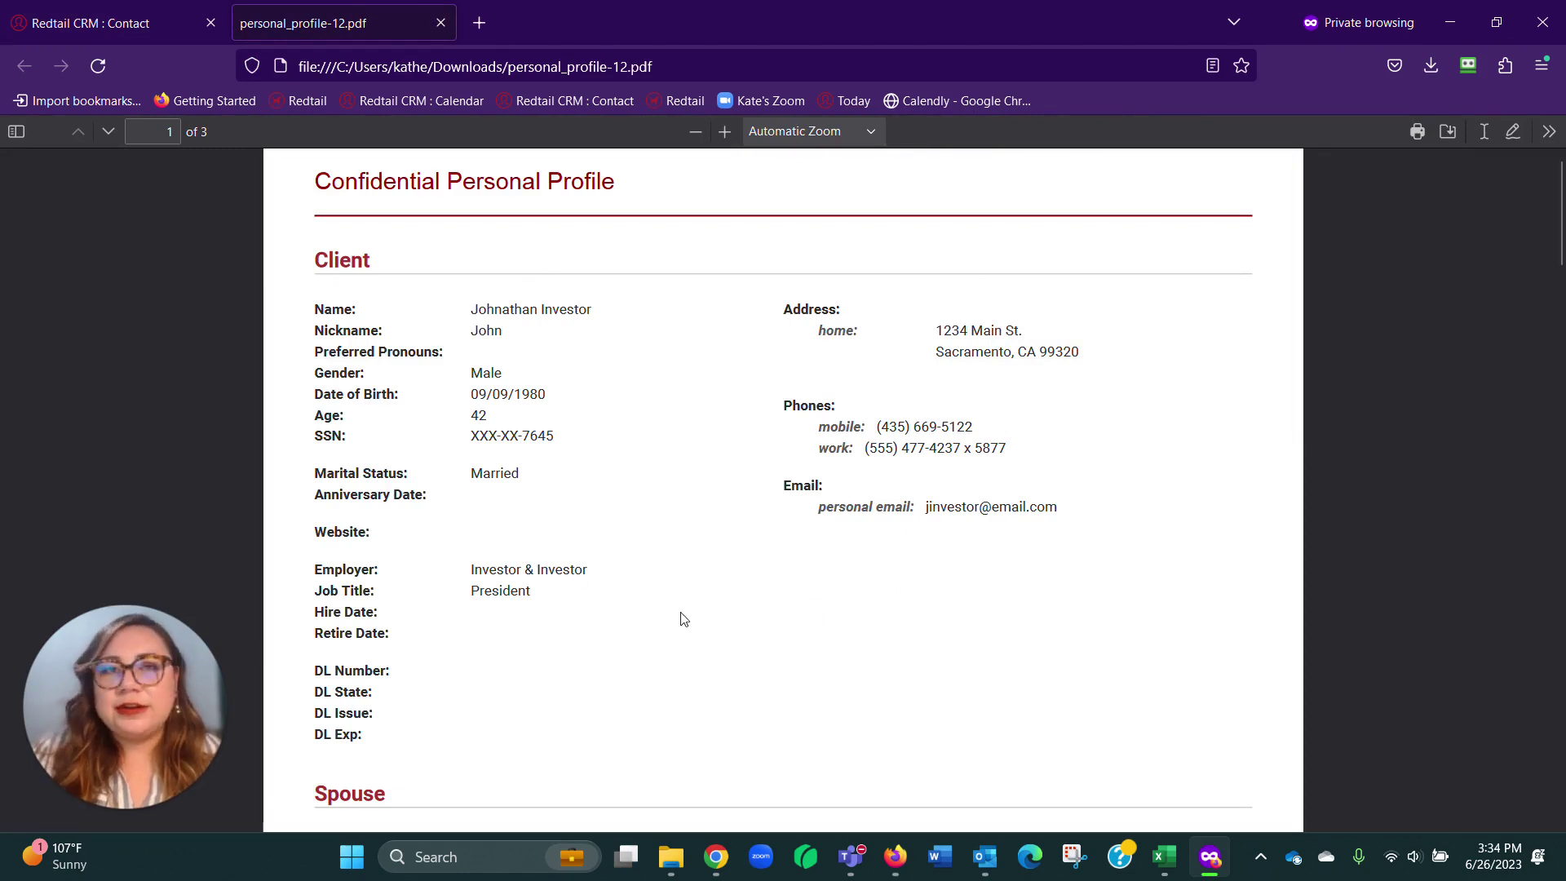
{"action": "scroll", "coordinate": [1060, 530], "scroll_direction": "down", "scroll_amount": 2}
{"action": "scroll", "coordinate": [1060, 531], "scroll_direction": "down", "scroll_amount": 3}
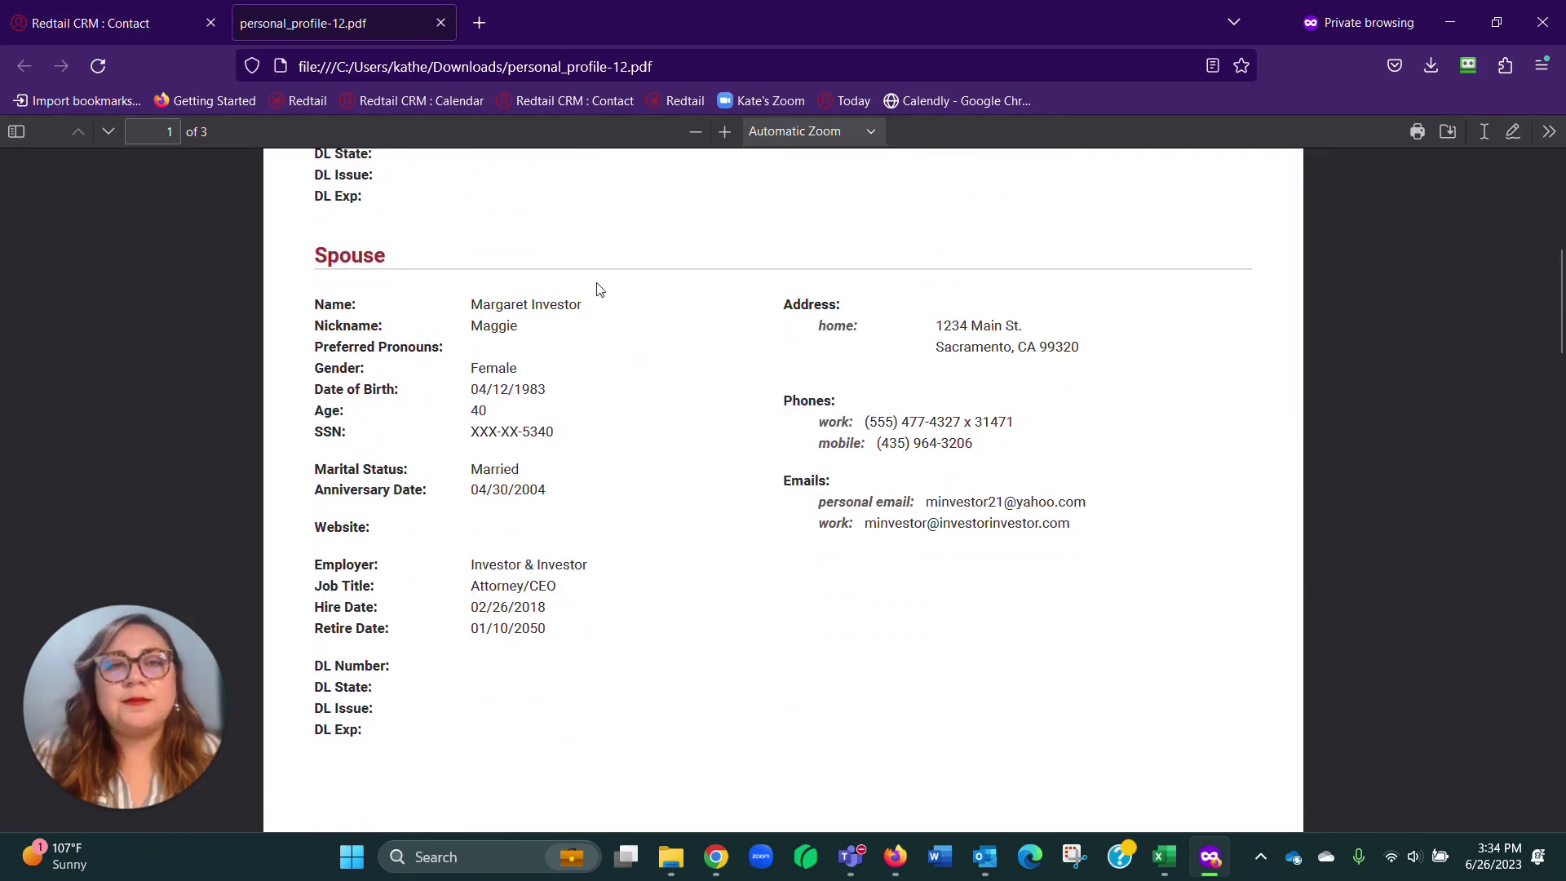